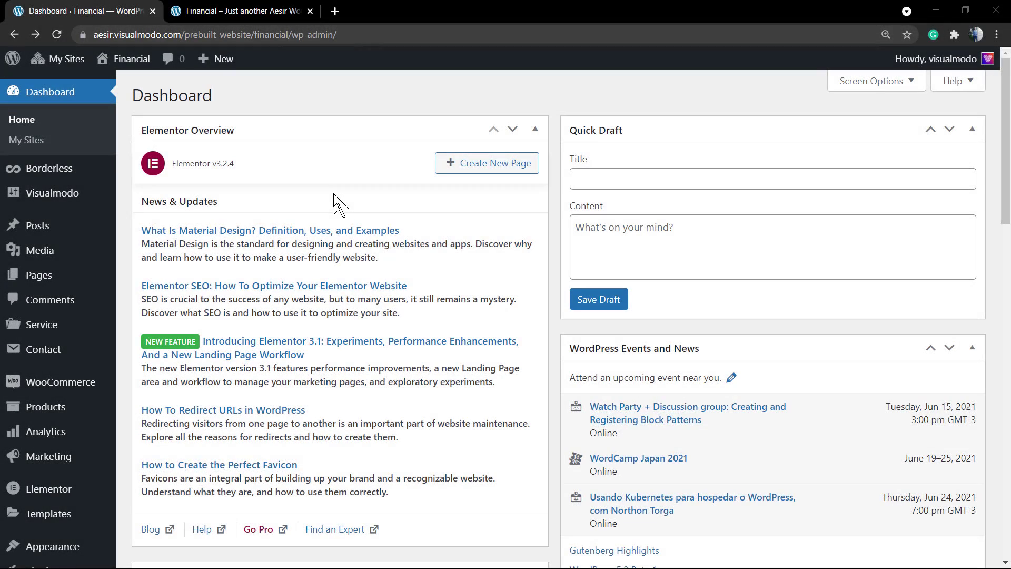
Step: Browse the live homepage, cycling the market widget through Indices, Commodities, Currencies and back to Equities
{"action": "left_click", "coordinate": [243, 11]}
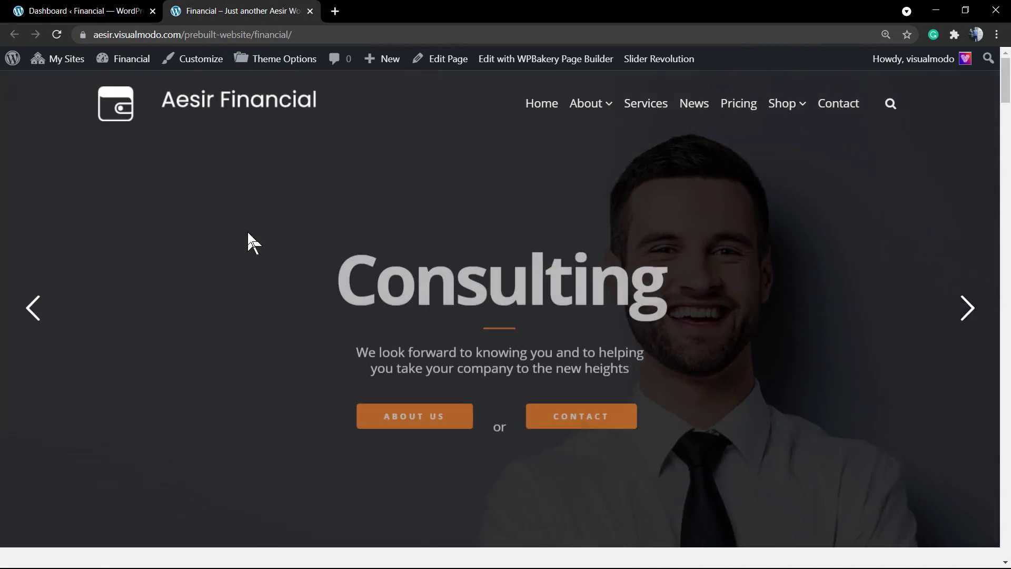
{"action": "scroll", "coordinate": [248, 232], "scroll_direction": "down", "scroll_amount": 5}
{"action": "scroll", "coordinate": [247, 232], "scroll_direction": "down", "scroll_amount": 3}
{"action": "scroll", "coordinate": [243, 228], "scroll_direction": "down", "scroll_amount": 5}
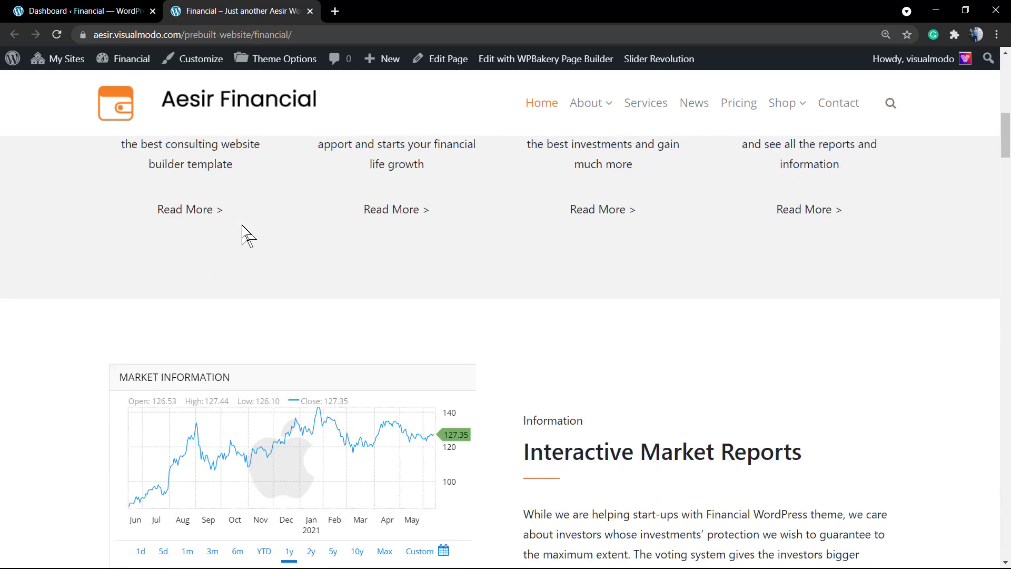
{"action": "scroll", "coordinate": [242, 226], "scroll_direction": "down", "scroll_amount": 4}
{"action": "scroll", "coordinate": [194, 318], "scroll_direction": "up", "scroll_amount": 1}
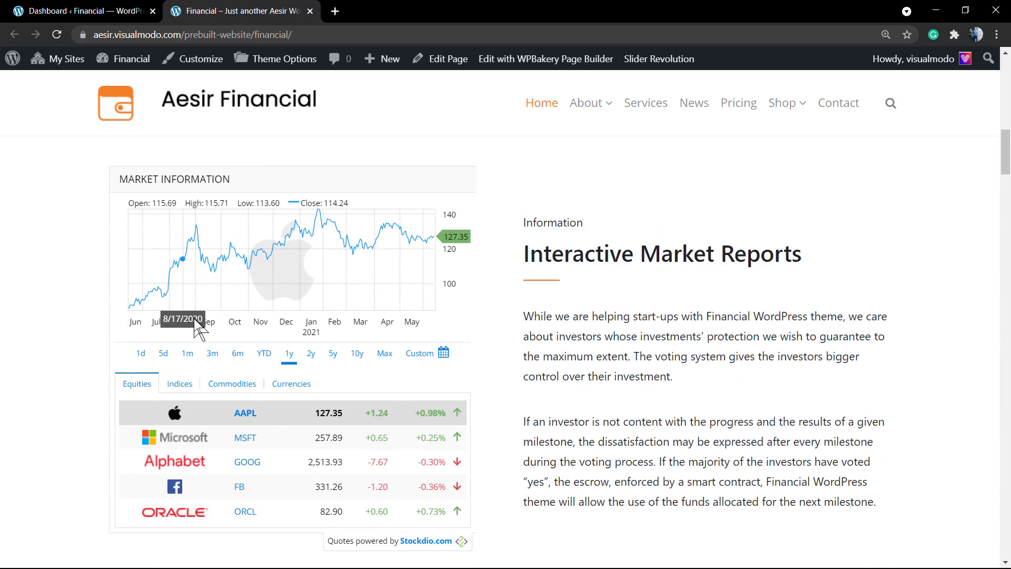
{"action": "scroll", "coordinate": [425, 288], "scroll_direction": "down", "scroll_amount": 1}
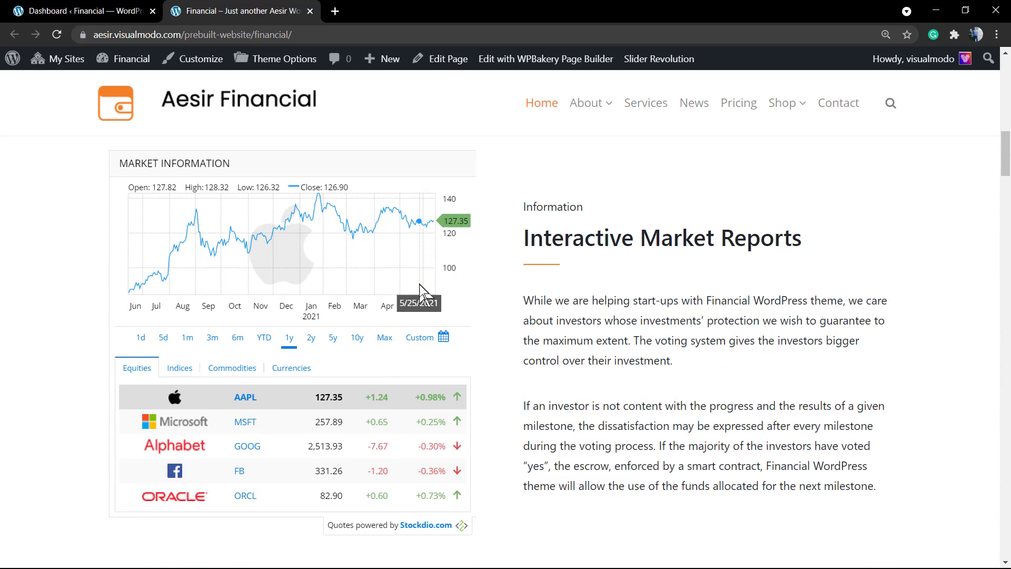
{"action": "left_click", "coordinate": [186, 369]}
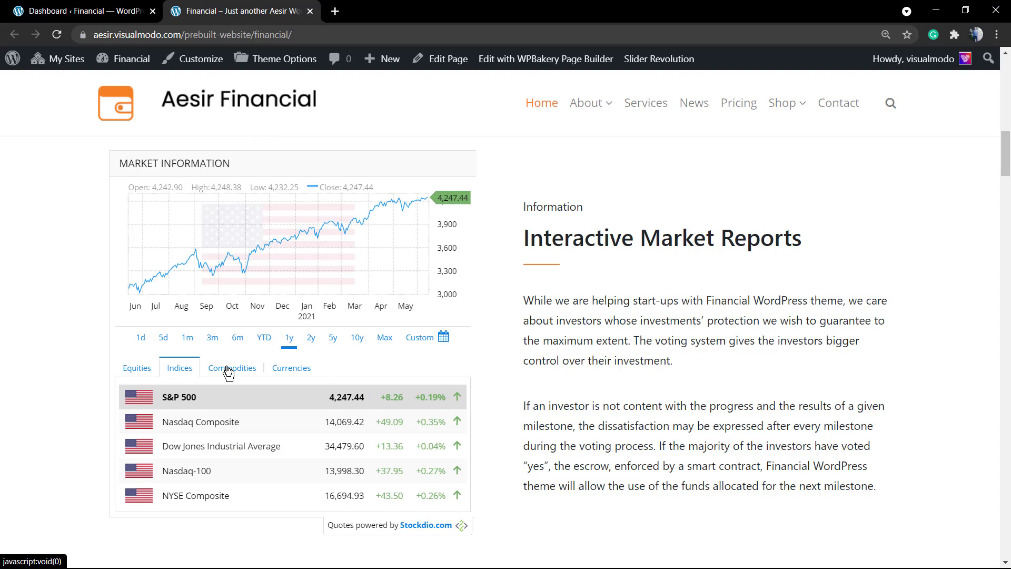
{"action": "left_click", "coordinate": [228, 371]}
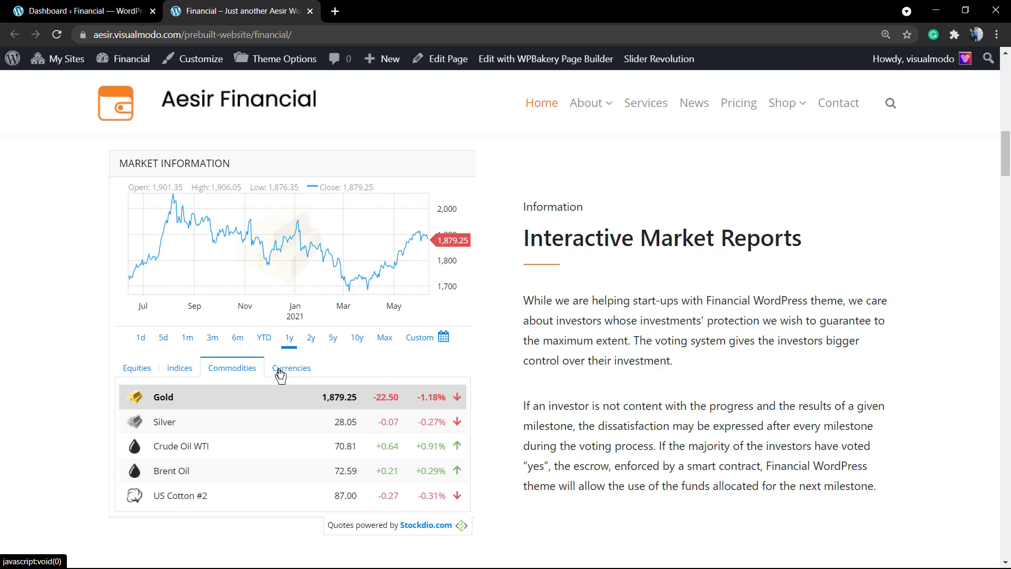
{"action": "left_click", "coordinate": [280, 374]}
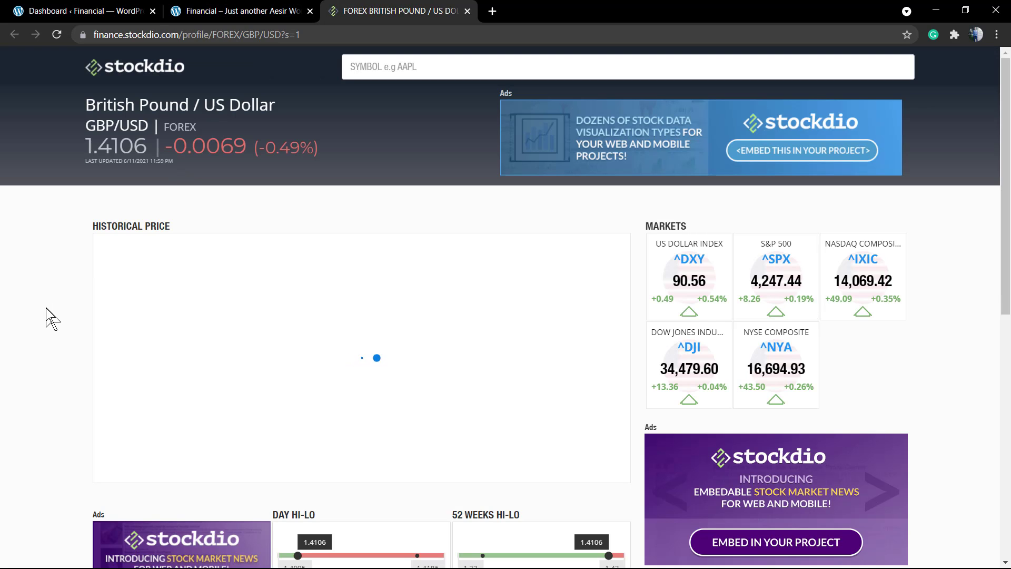
{"action": "left_click", "coordinate": [276, 12]}
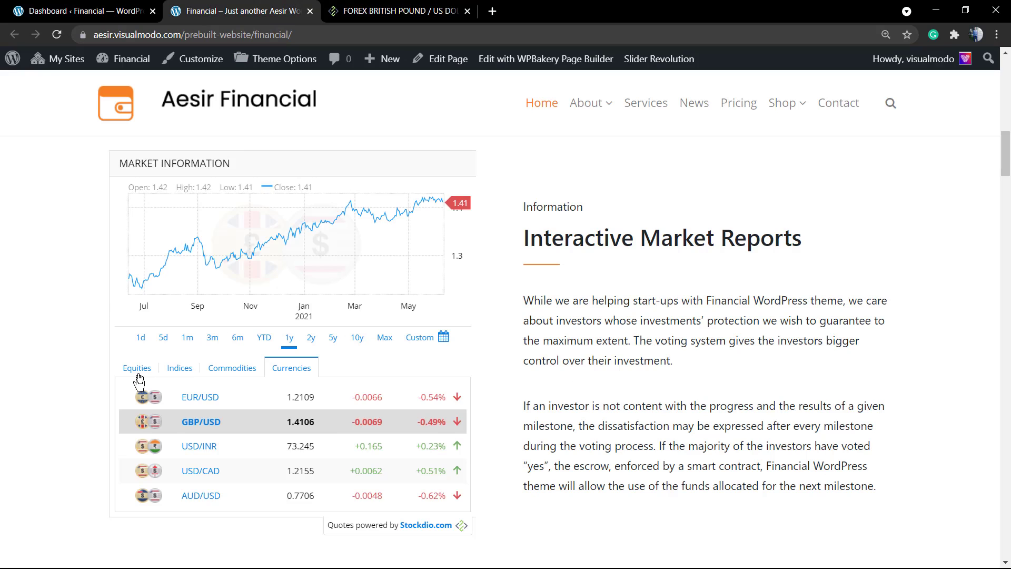
{"action": "left_click", "coordinate": [138, 370]}
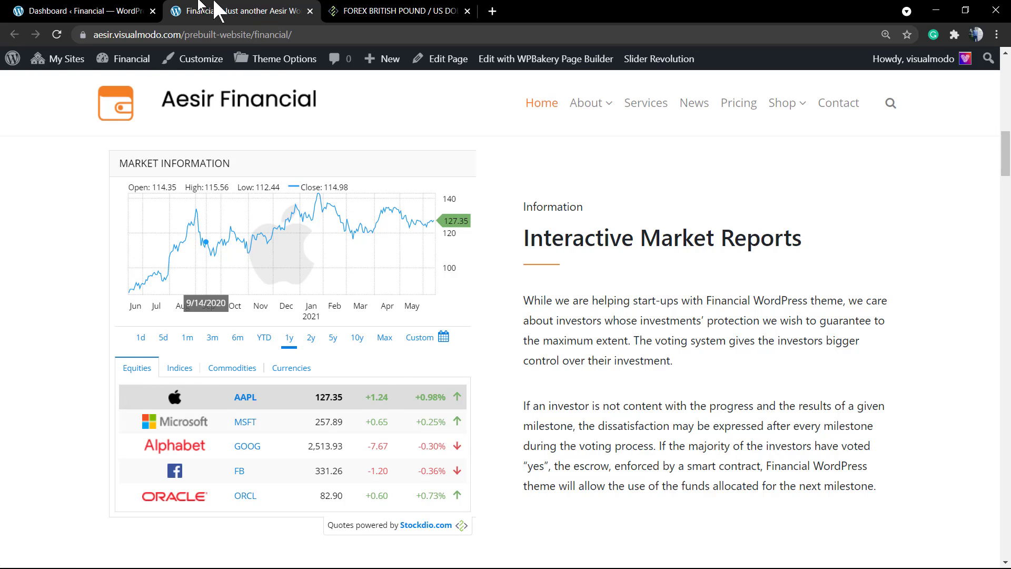
Step: Back in the dashboard, create a new page and open it in Elementor
{"action": "left_click", "coordinate": [132, 9]}
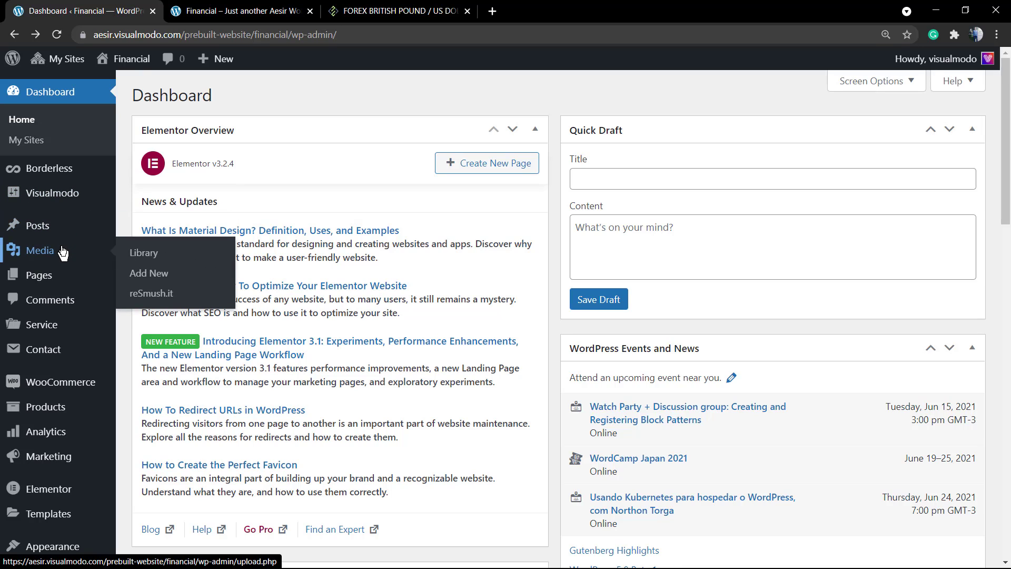
{"action": "mouse_move", "coordinate": [39, 275]}
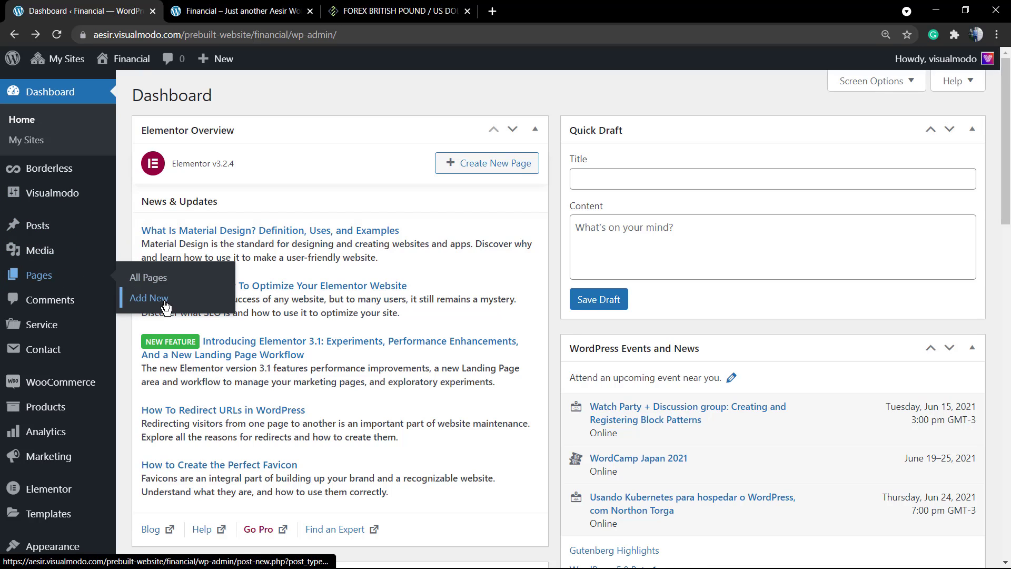
{"action": "left_click", "coordinate": [165, 304]}
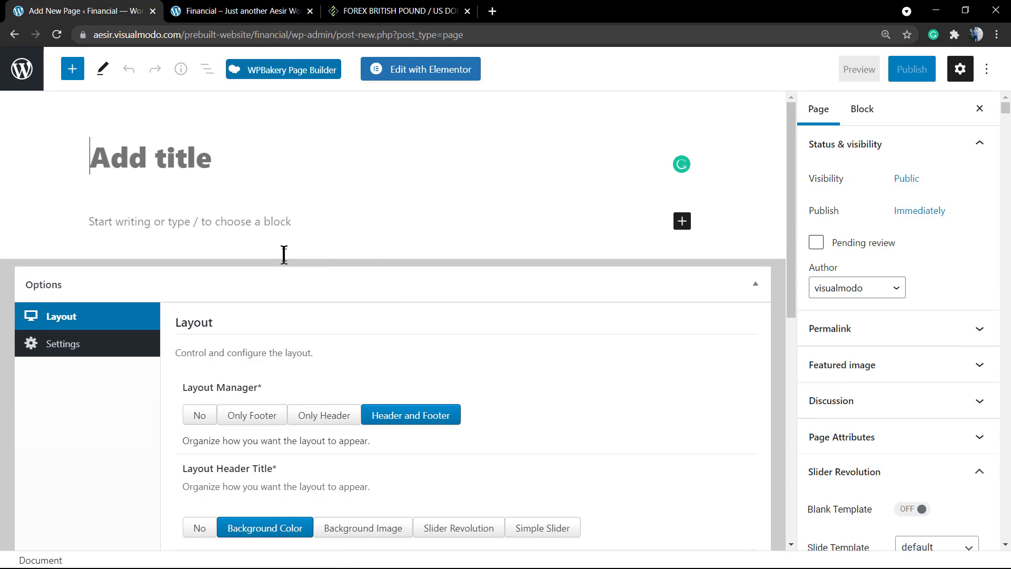
{"action": "left_click", "coordinate": [410, 74]}
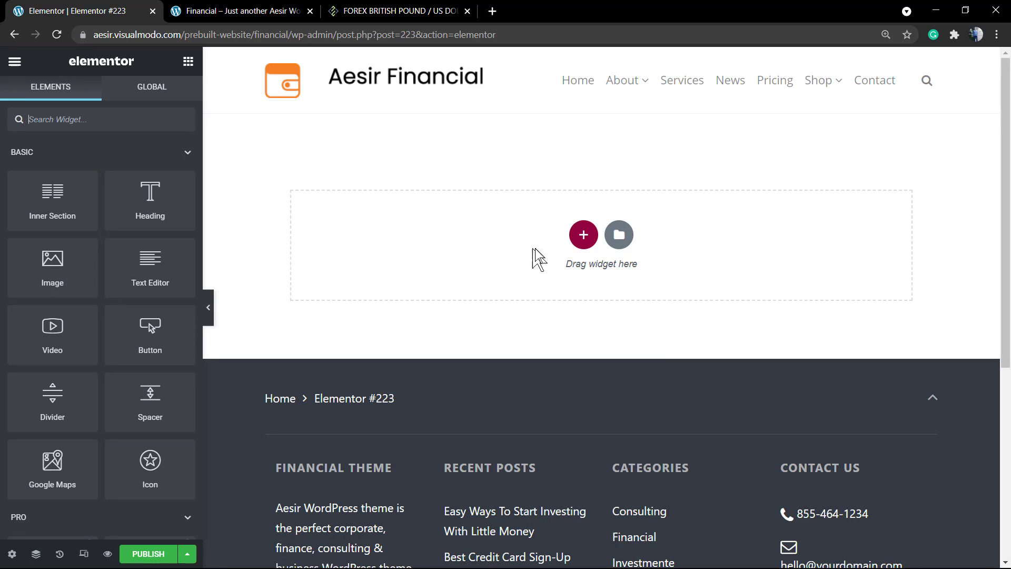
Step: Add a single-column section and filter the widget list by 'stock'
{"action": "left_click", "coordinate": [586, 240]}
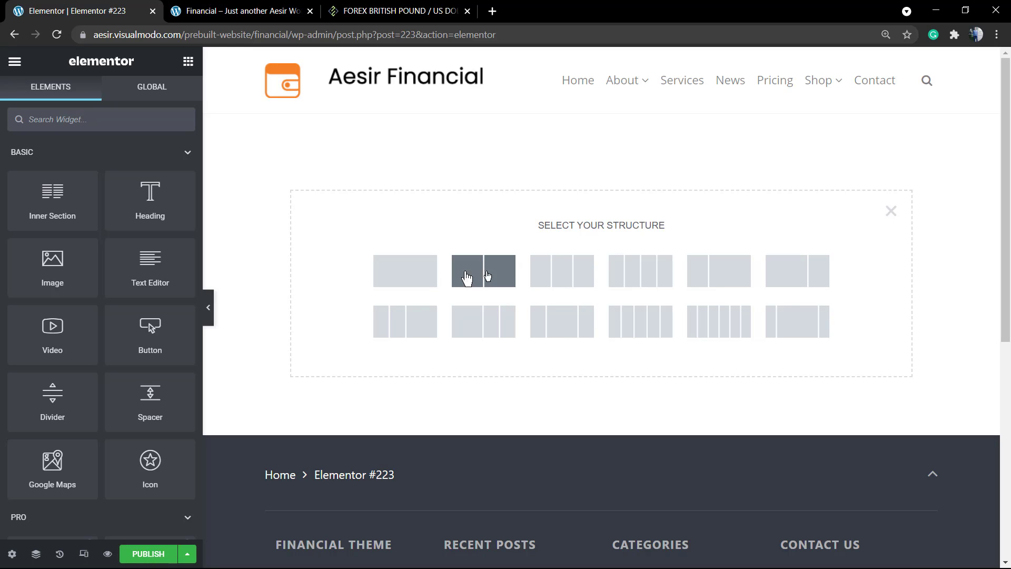
{"action": "left_click", "coordinate": [425, 279]}
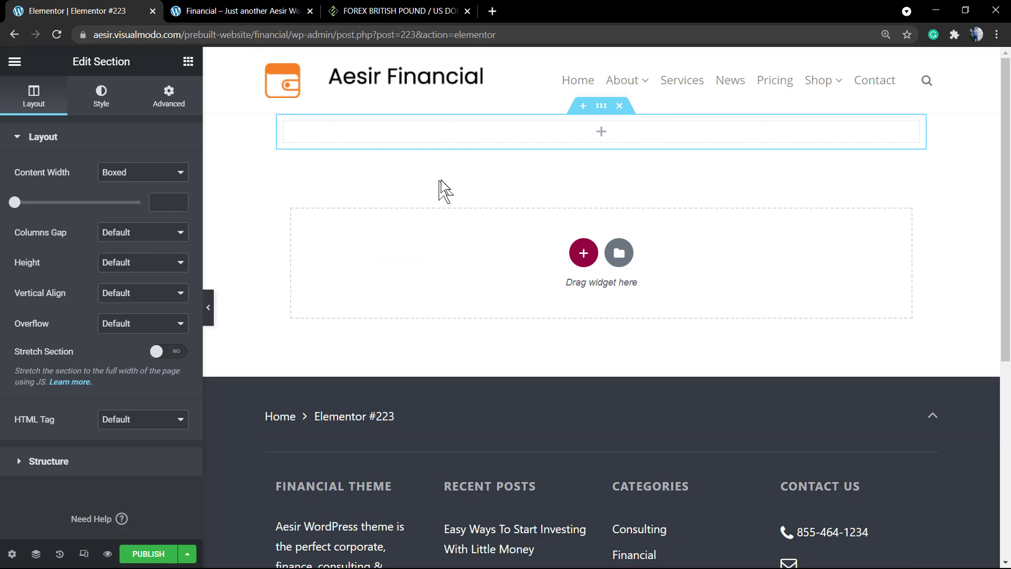
{"action": "left_click", "coordinate": [15, 61]}
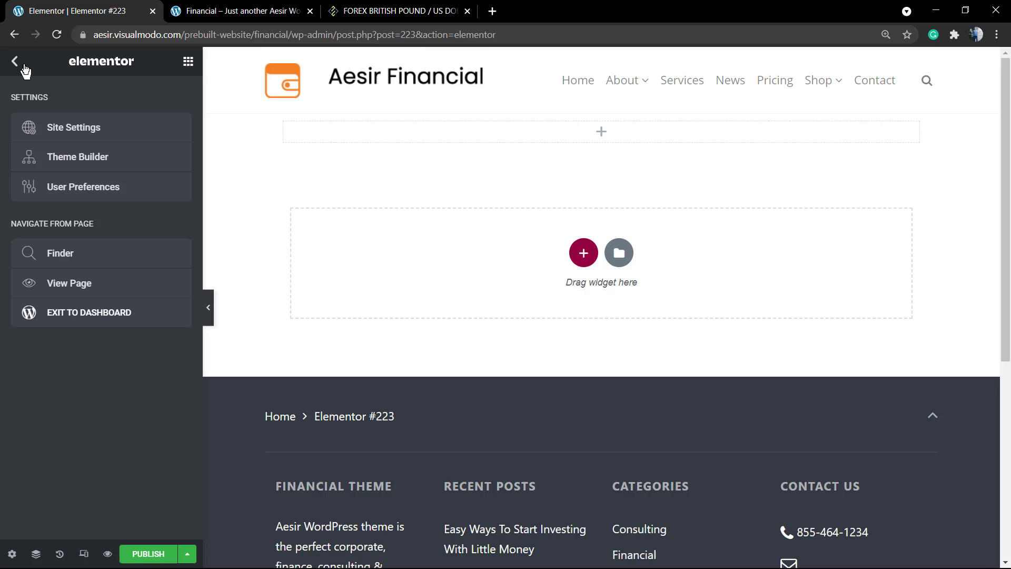
{"action": "left_click", "coordinate": [24, 65]}
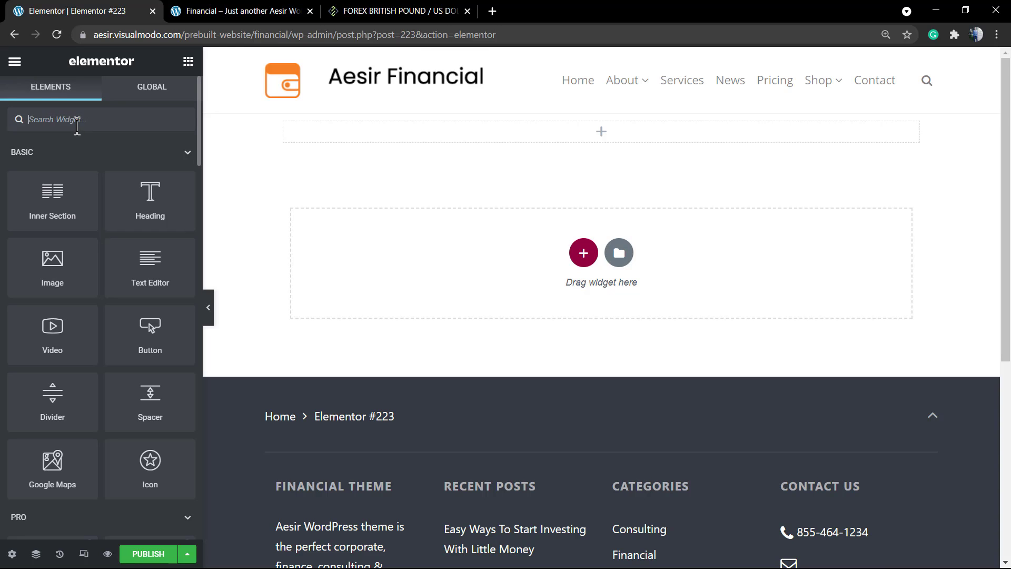
{"action": "left_click", "coordinate": [41, 121]}
{"action": "type", "text": "stock"}
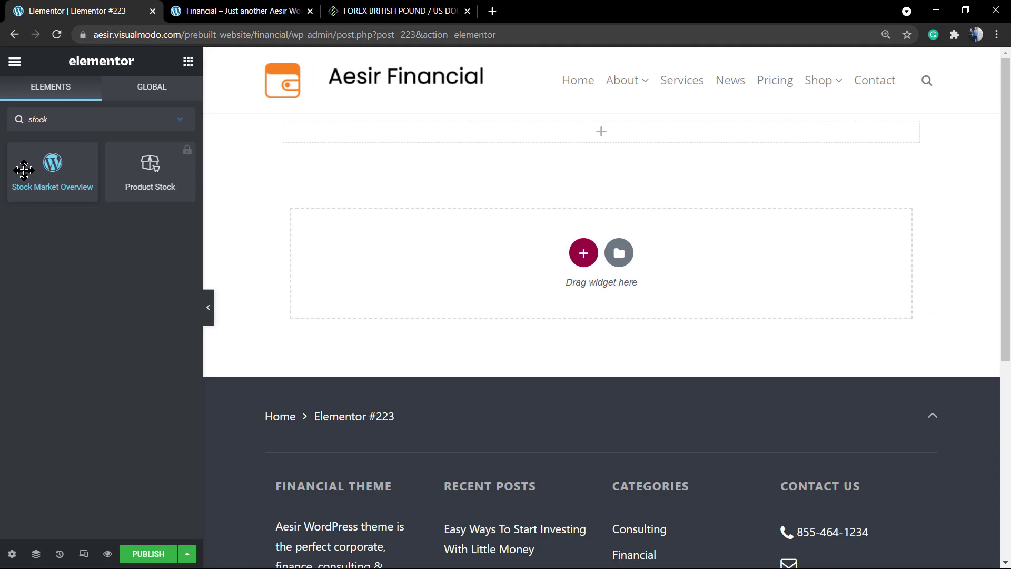
Step: Drop Stock Market Overview into the section and add a two-column section below it
{"action": "mouse_move", "coordinate": [25, 169]}
{"action": "left_mouse_down"}
{"action": "mouse_move", "coordinate": [84, 178]}
{"action": "mouse_move", "coordinate": [448, 136]}
{"action": "left_mouse_up"}
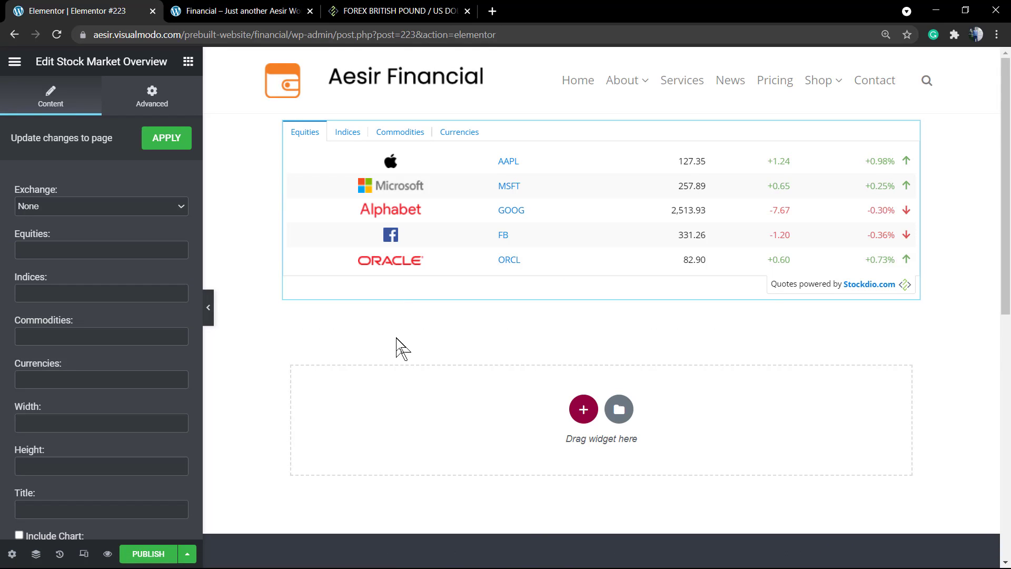
{"action": "mouse_move", "coordinate": [601, 210]}
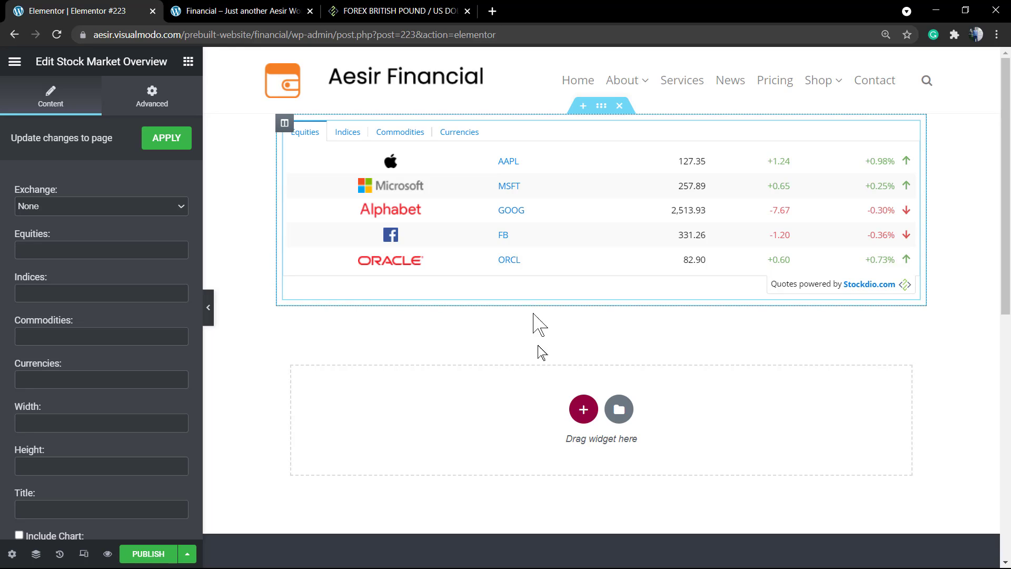
{"action": "left_click", "coordinate": [584, 409]}
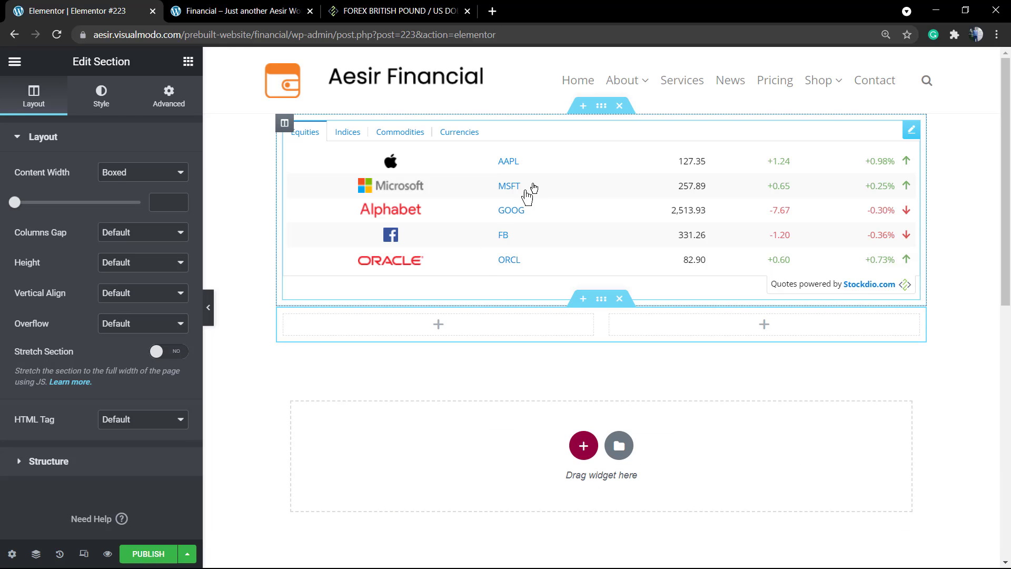
{"action": "left_click_drag", "start_coordinate": [601, 106], "coordinate": [429, 163]}
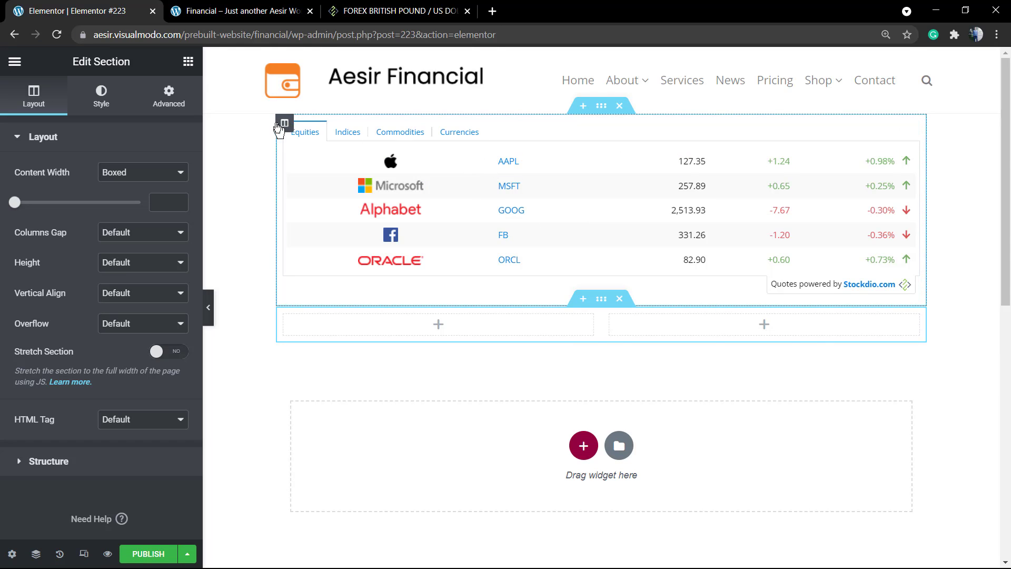
Step: Move the stock widget's column into the two-column row and widen it to about 57%
{"action": "mouse_move", "coordinate": [282, 125]}
{"action": "left_mouse_down"}
{"action": "mouse_move", "coordinate": [427, 311]}
{"action": "mouse_move", "coordinate": [410, 198]}
{"action": "mouse_move", "coordinate": [428, 244]}
{"action": "left_mouse_up"}
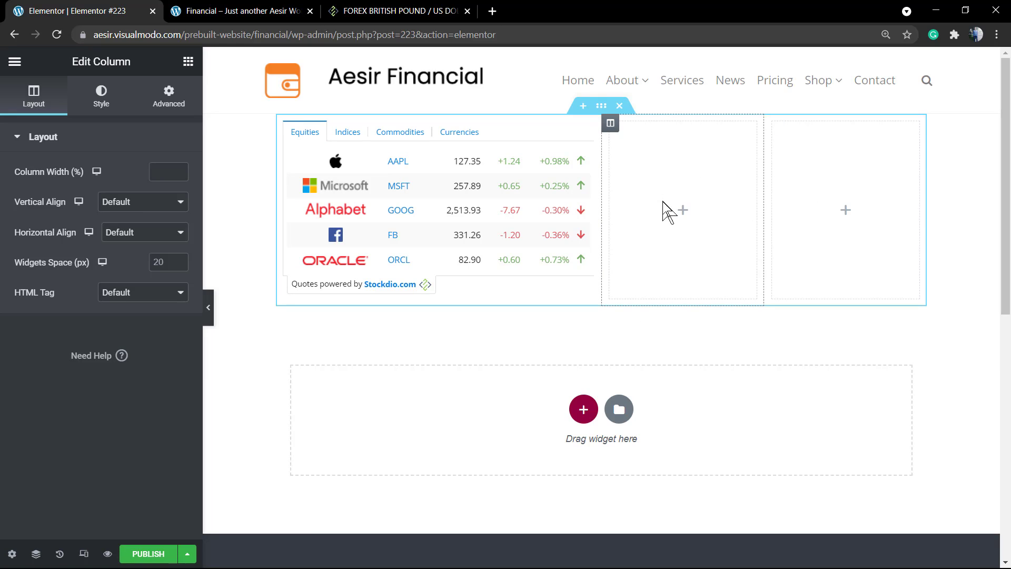
{"action": "left_click", "coordinate": [684, 214]}
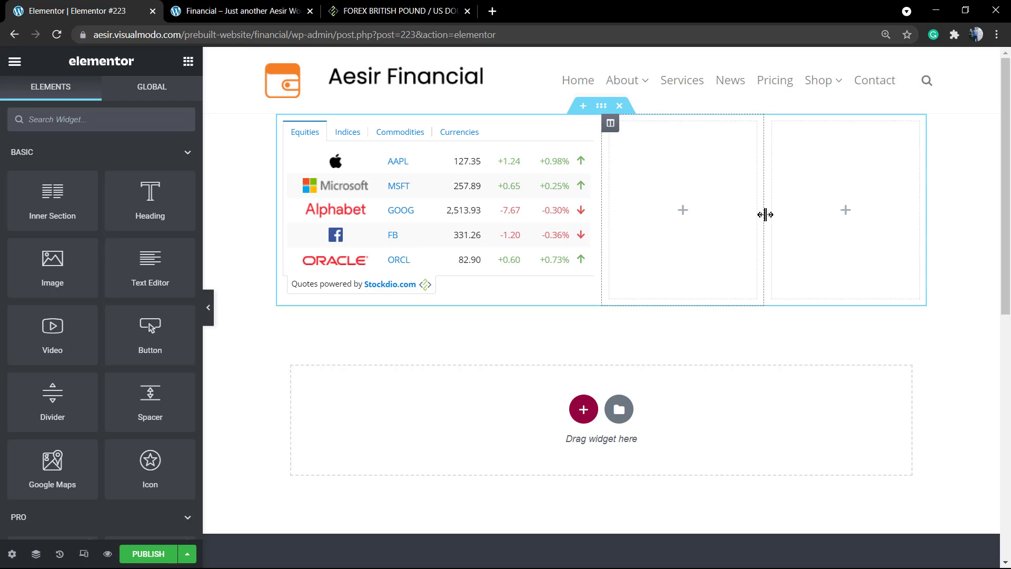
{"action": "mouse_move", "coordinate": [765, 215]}
{"action": "left_mouse_down"}
{"action": "mouse_move", "coordinate": [980, 226]}
{"action": "mouse_move", "coordinate": [681, 235]}
{"action": "mouse_move", "coordinate": [850, 245]}
{"action": "left_mouse_up"}
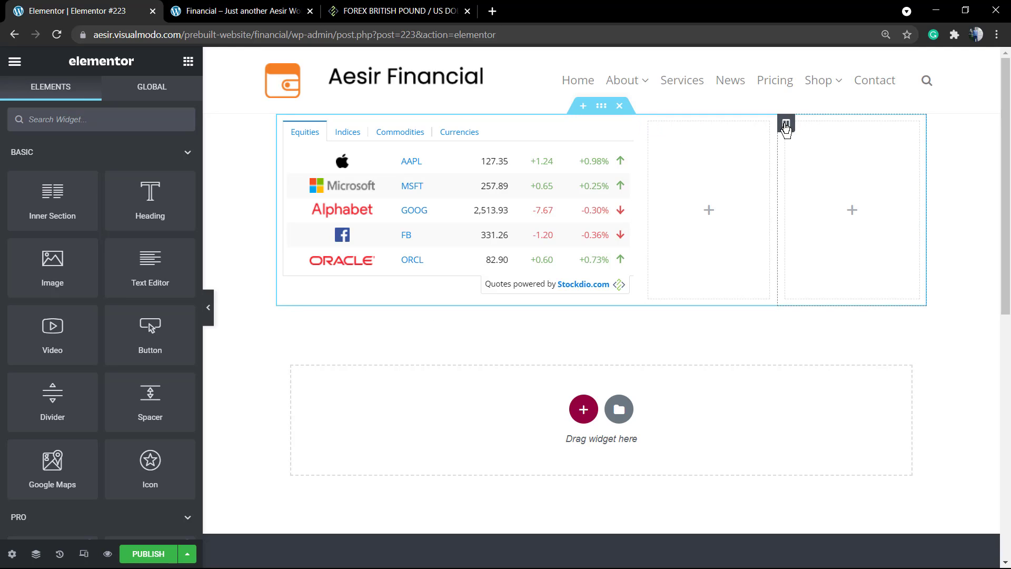
Step: Delete the far-right empty column and place a Heading widget in the remaining column
{"action": "left_click", "coordinate": [786, 127]}
{"action": "right_click", "coordinate": [786, 129]}
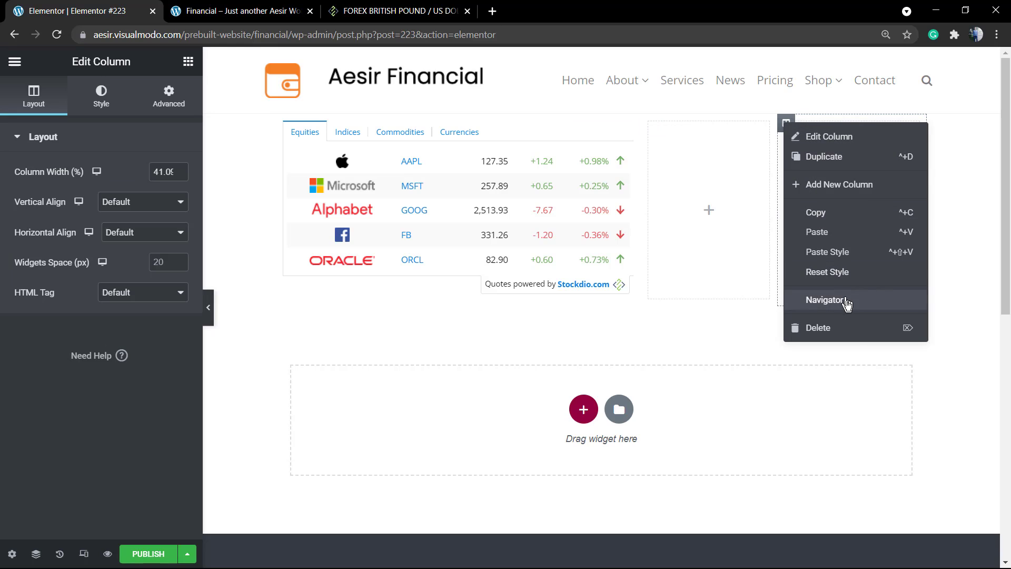
{"action": "key", "text": "Delete"}
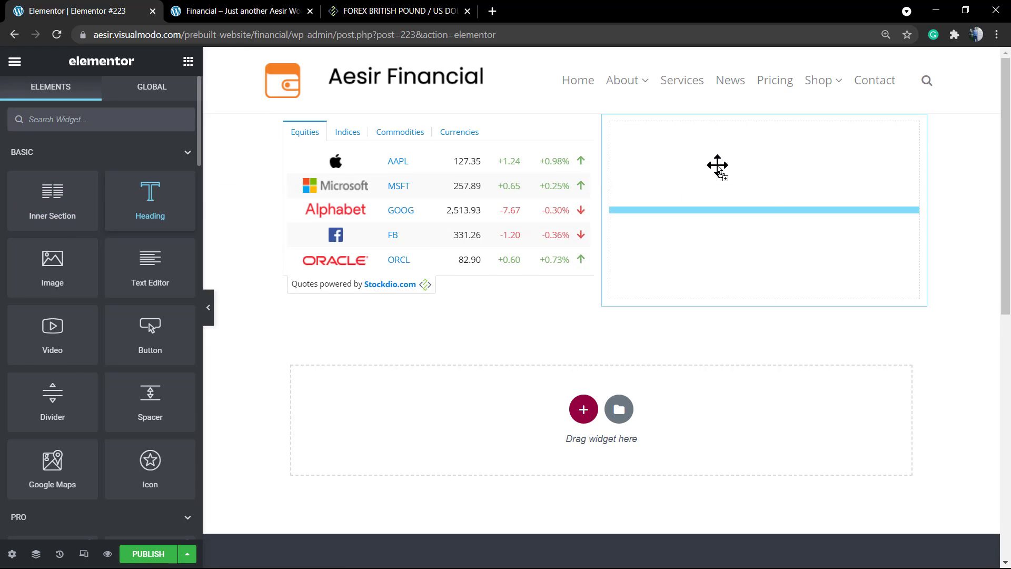
{"action": "left_click_drag", "start_coordinate": [142, 201], "coordinate": [718, 165]}
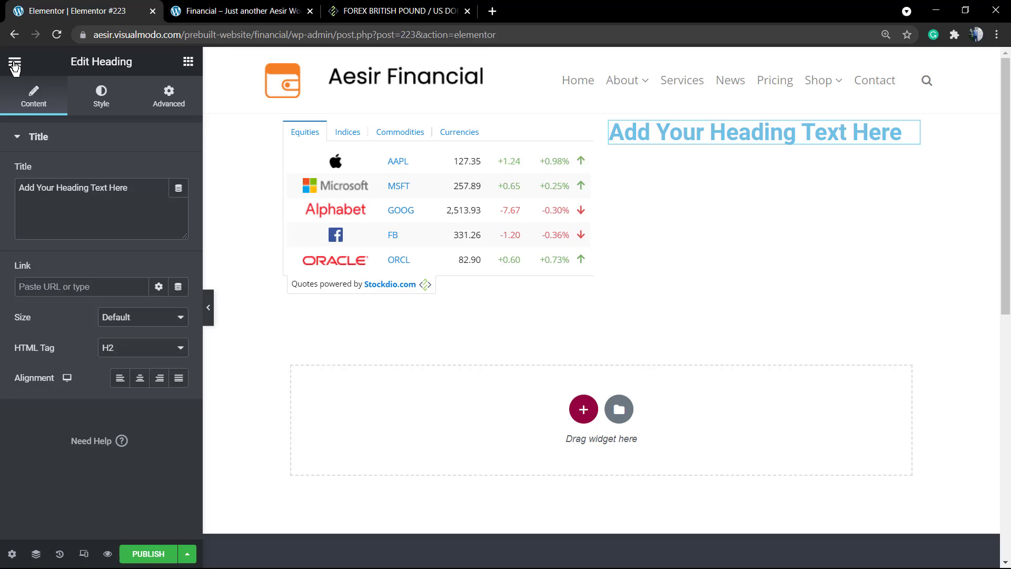
Step: Add a Text Editor widget with Lorem ipsum text under the heading
{"action": "left_click", "coordinate": [14, 62]}
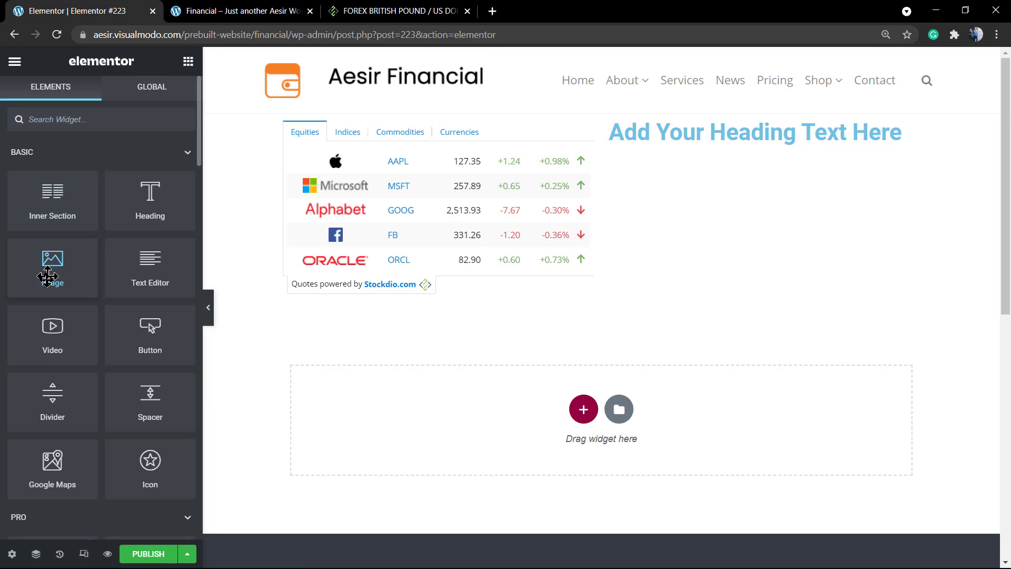
{"action": "mouse_move", "coordinate": [151, 273]}
{"action": "left_mouse_down"}
{"action": "mouse_move", "coordinate": [756, 165]}
{"action": "mouse_move", "coordinate": [746, 160]}
{"action": "left_mouse_up"}
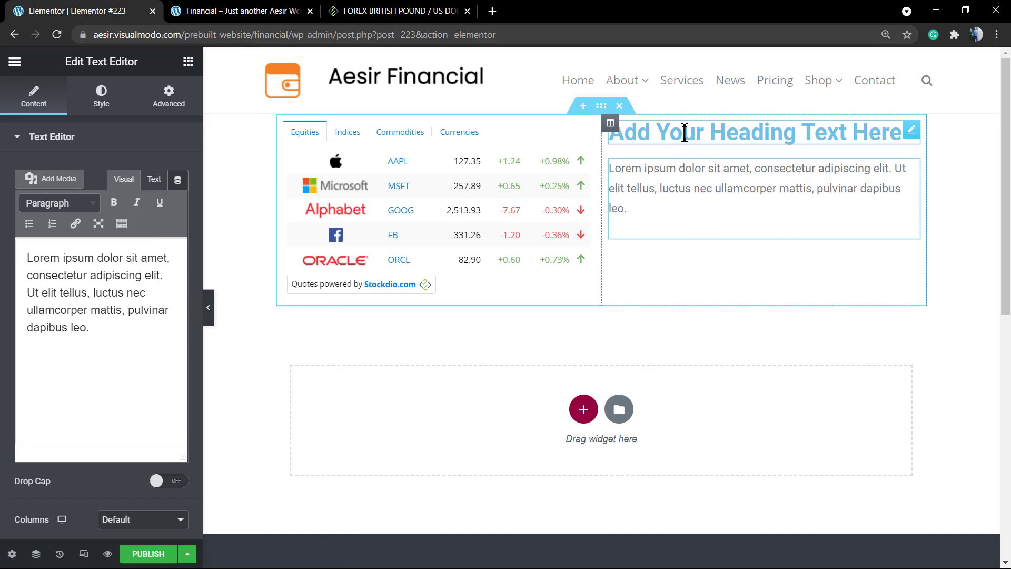
{"action": "triple_click", "coordinate": [685, 131]}
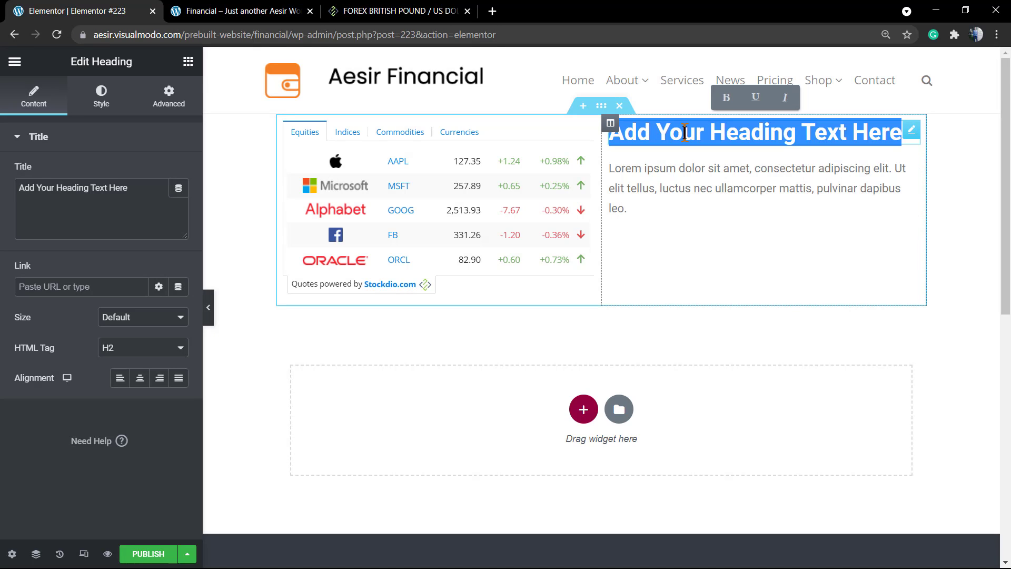
{"action": "left_click", "coordinate": [674, 327]}
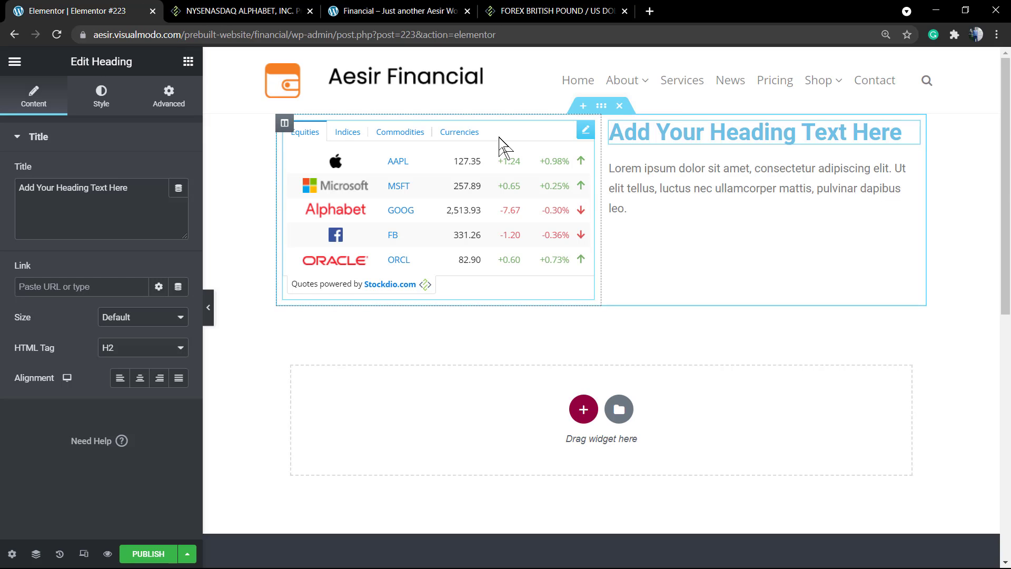
Step: Set the stock widget's Exchange to Hong Kong Stock Exchange, showing ICBC and Tencent
{"action": "left_click", "coordinate": [585, 132]}
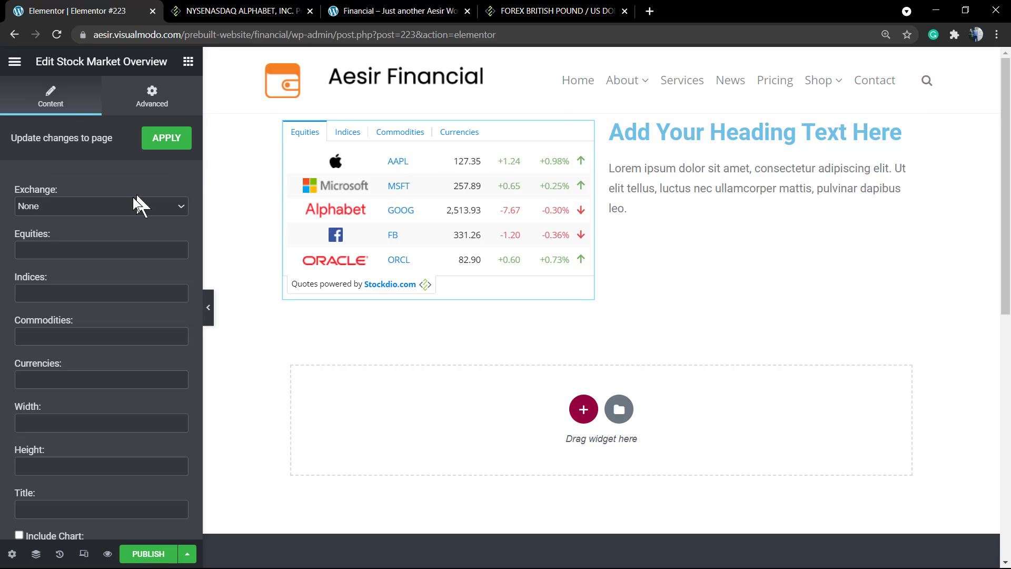
{"action": "left_click", "coordinate": [139, 208]}
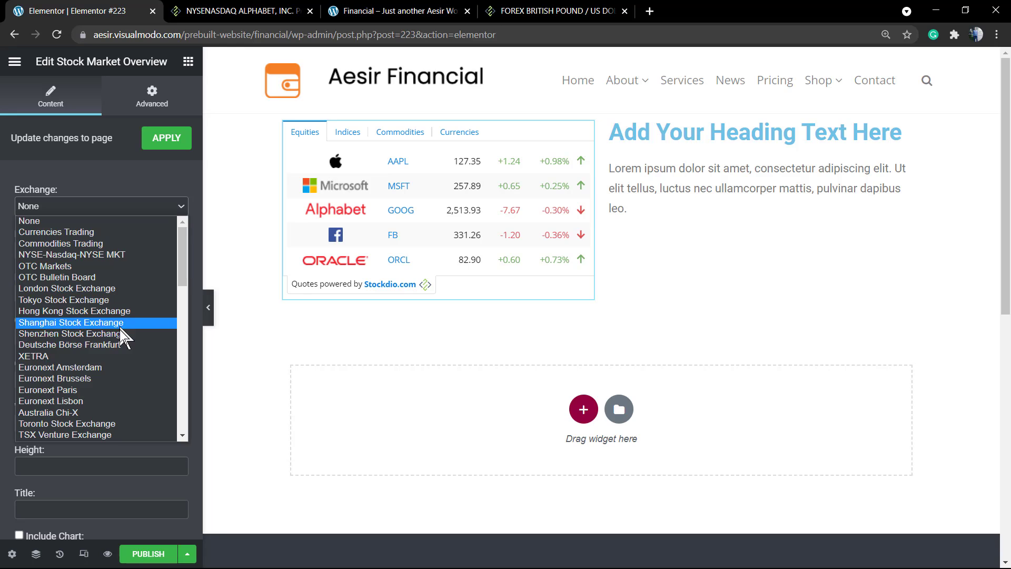
{"action": "scroll", "coordinate": [110, 382], "scroll_direction": "down", "scroll_amount": 2}
{"action": "scroll", "coordinate": [111, 387], "scroll_direction": "down", "scroll_amount": 5}
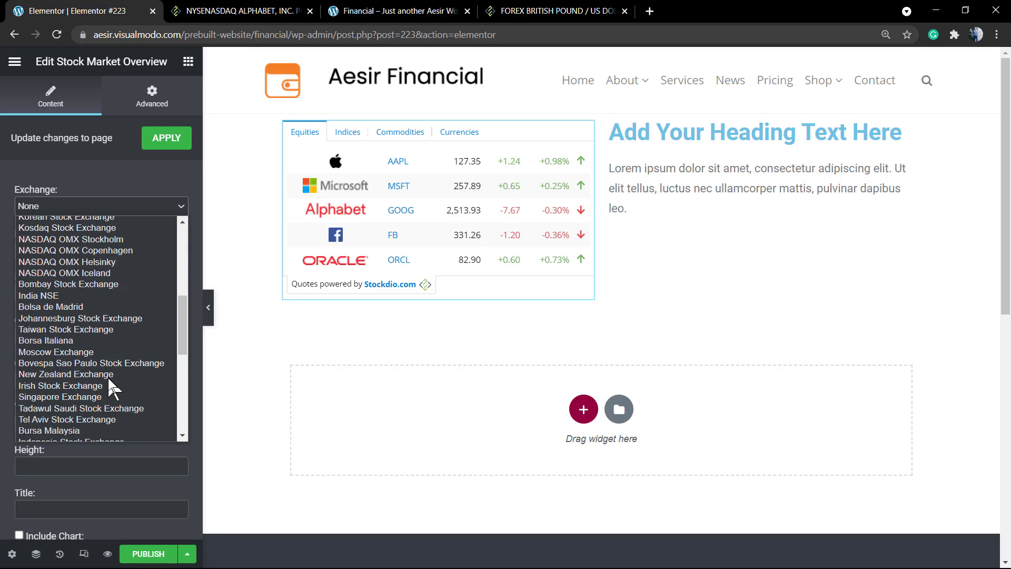
{"action": "scroll", "coordinate": [111, 389], "scroll_direction": "up", "scroll_amount": 4}
{"action": "scroll", "coordinate": [112, 390], "scroll_direction": "up", "scroll_amount": 3}
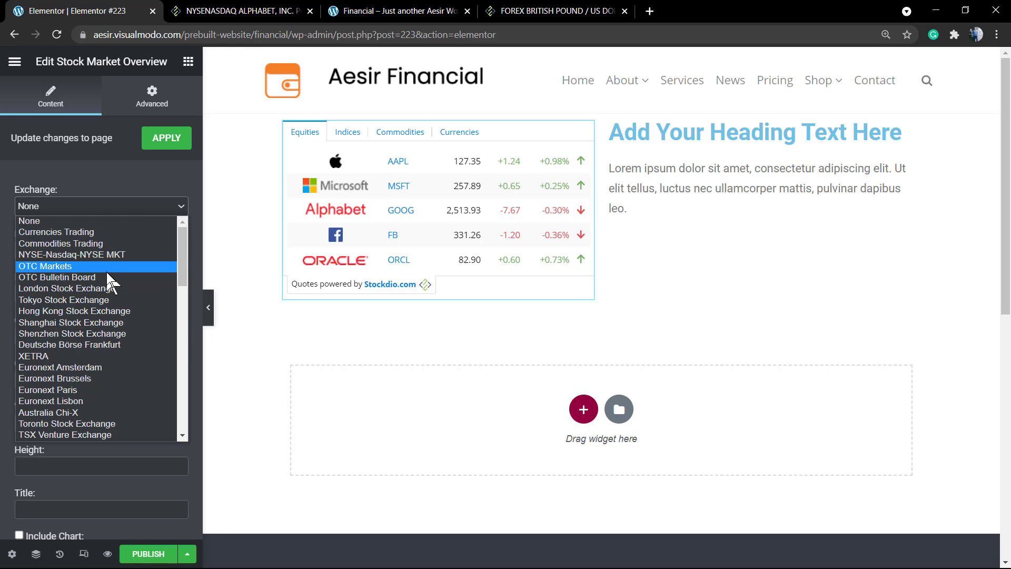
{"action": "left_click", "coordinate": [112, 311]}
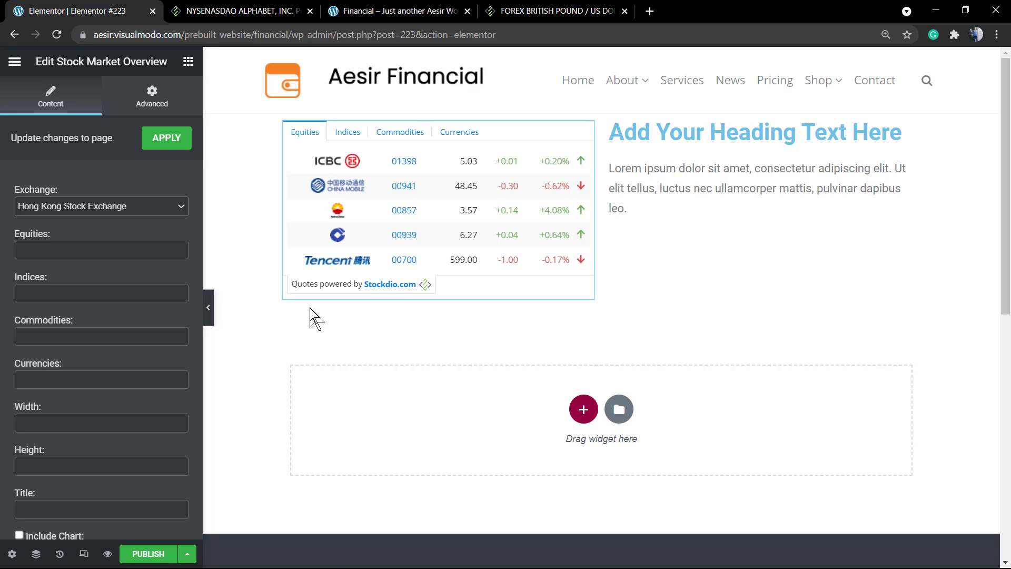
Step: Try the Exchange as OTC Markets, then Commodities Trading, then reset it to None
{"action": "left_click", "coordinate": [131, 204]}
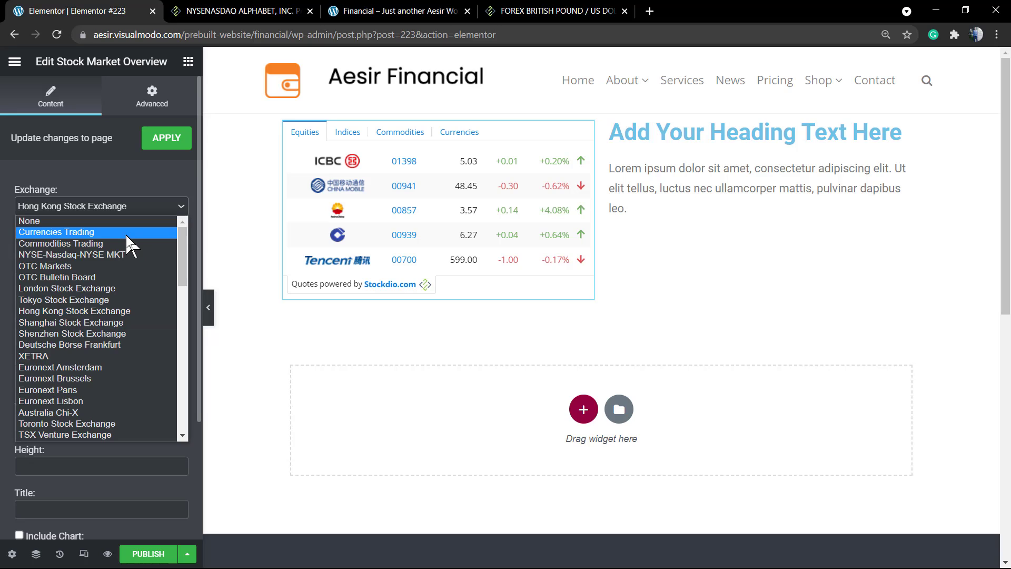
{"action": "left_click", "coordinate": [125, 265]}
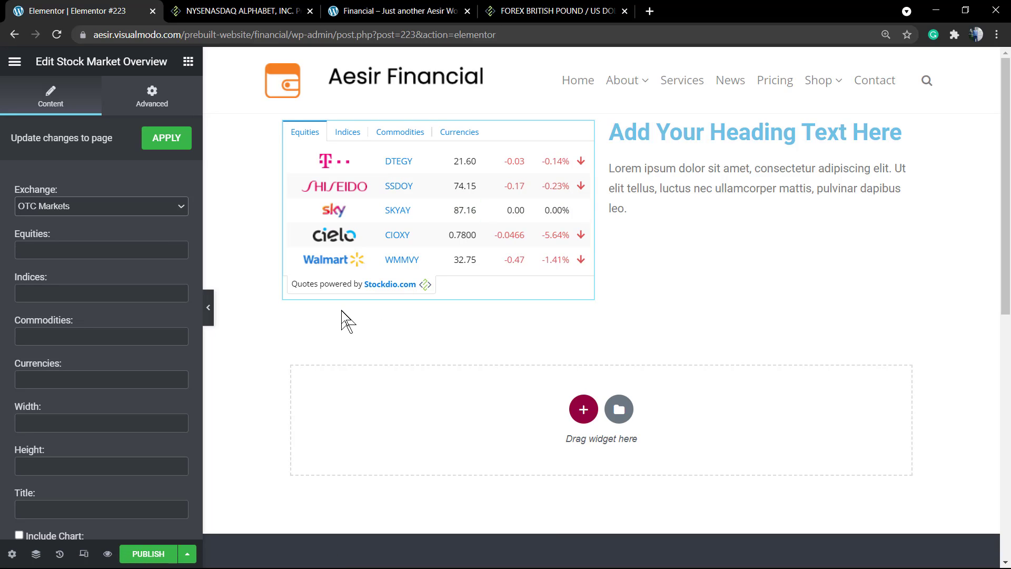
{"action": "left_click", "coordinate": [117, 207]}
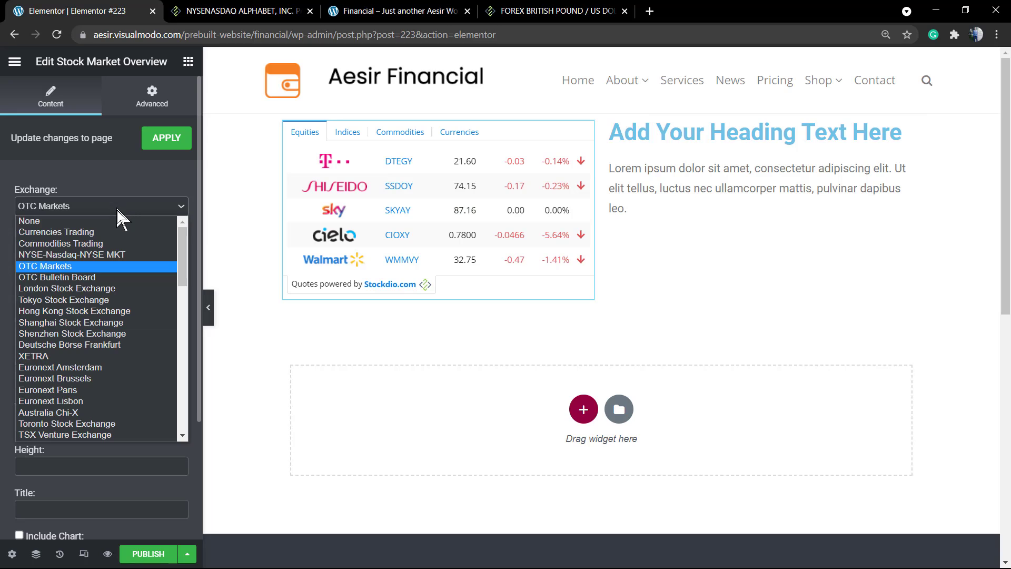
{"action": "left_click", "coordinate": [131, 245]}
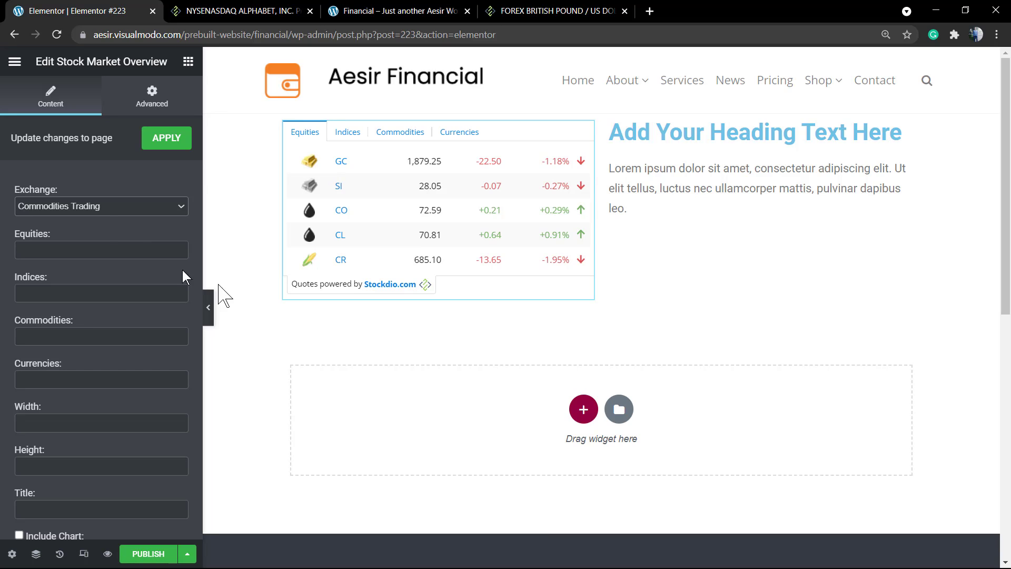
{"action": "left_click", "coordinate": [102, 207]}
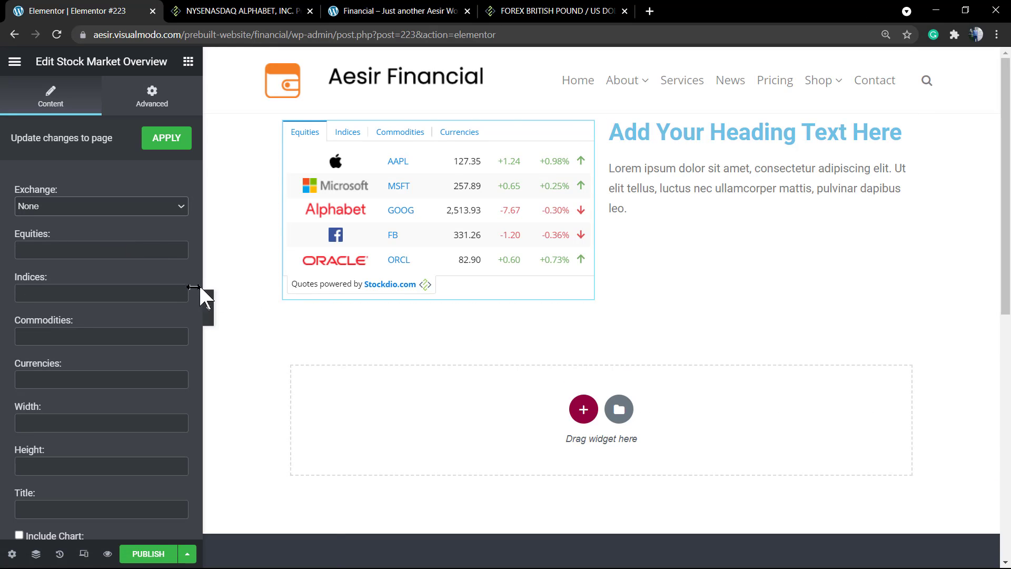
{"action": "mouse_move", "coordinate": [438, 210]}
{"action": "mouse_move", "coordinate": [754, 132]}
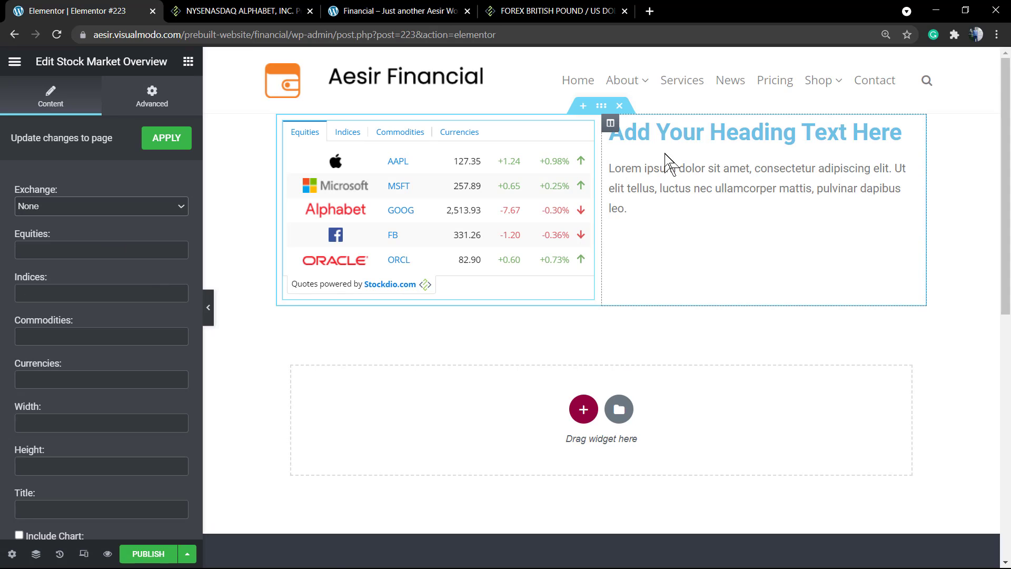
Step: Delete the heading-and-text column, then scroll the widget settings down to Culture
{"action": "right_click", "coordinate": [619, 132]}
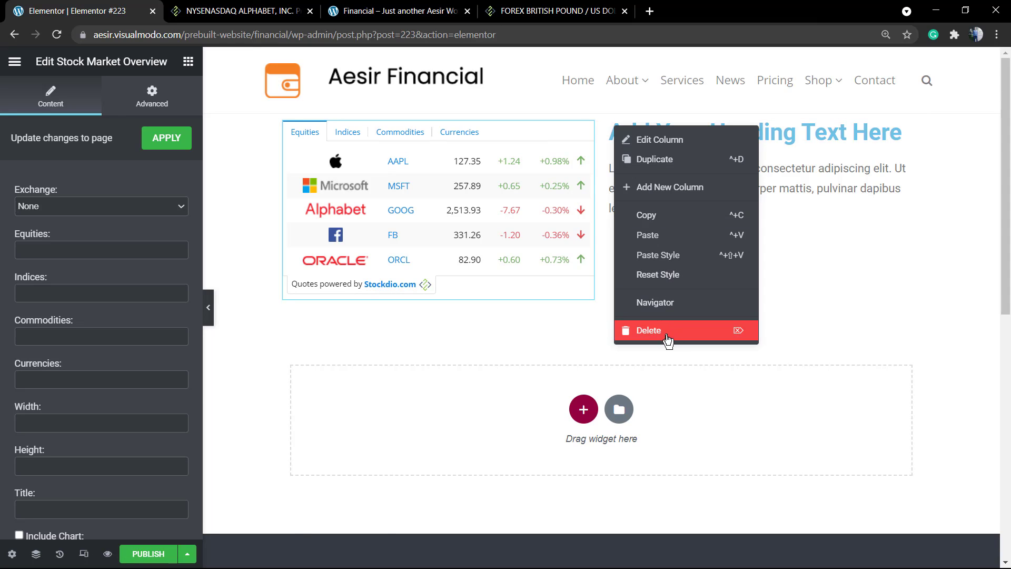
{"action": "left_click", "coordinate": [625, 331]}
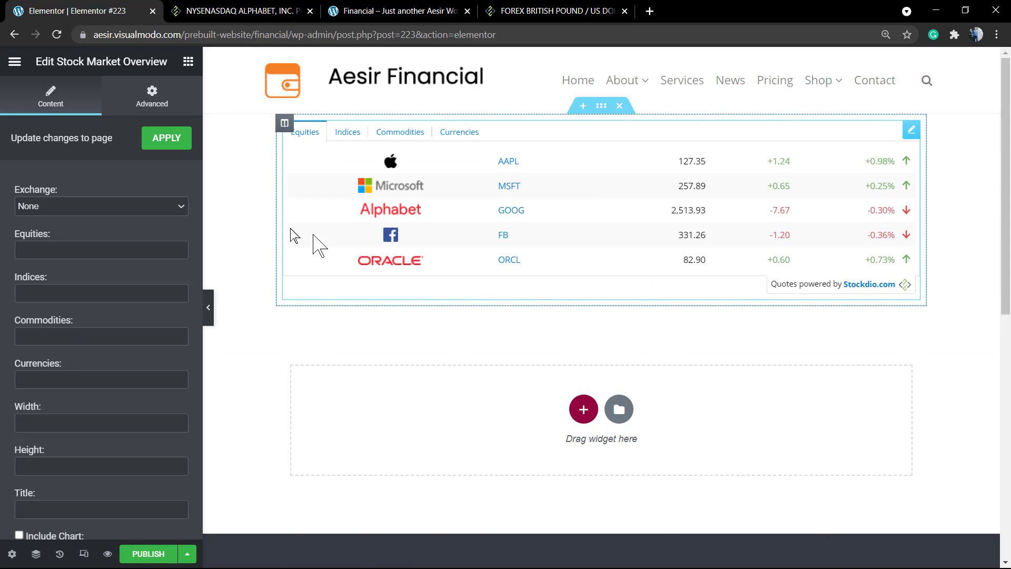
{"action": "left_click", "coordinate": [93, 290]}
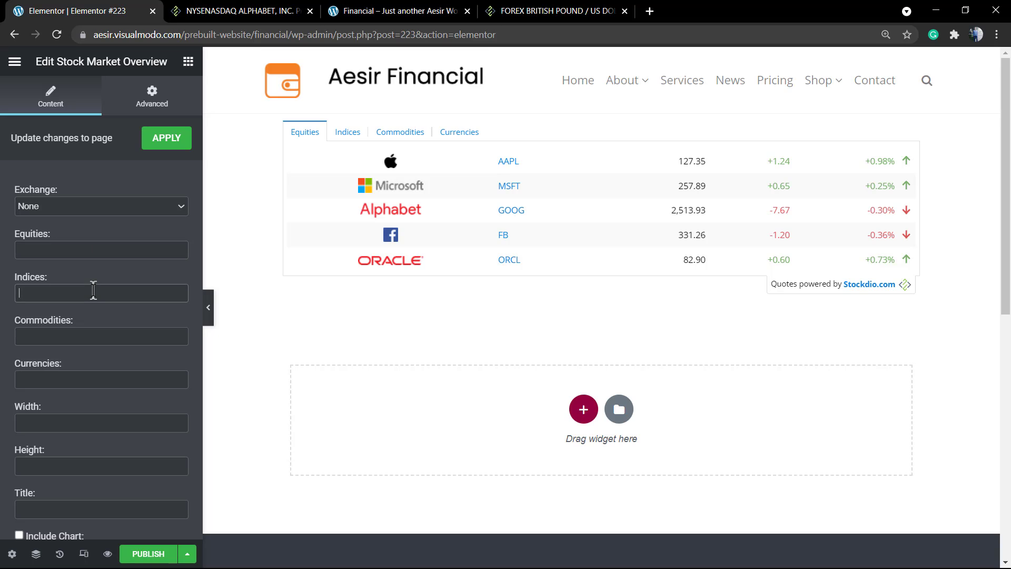
{"action": "scroll", "coordinate": [99, 350], "scroll_direction": "down", "scroll_amount": 2}
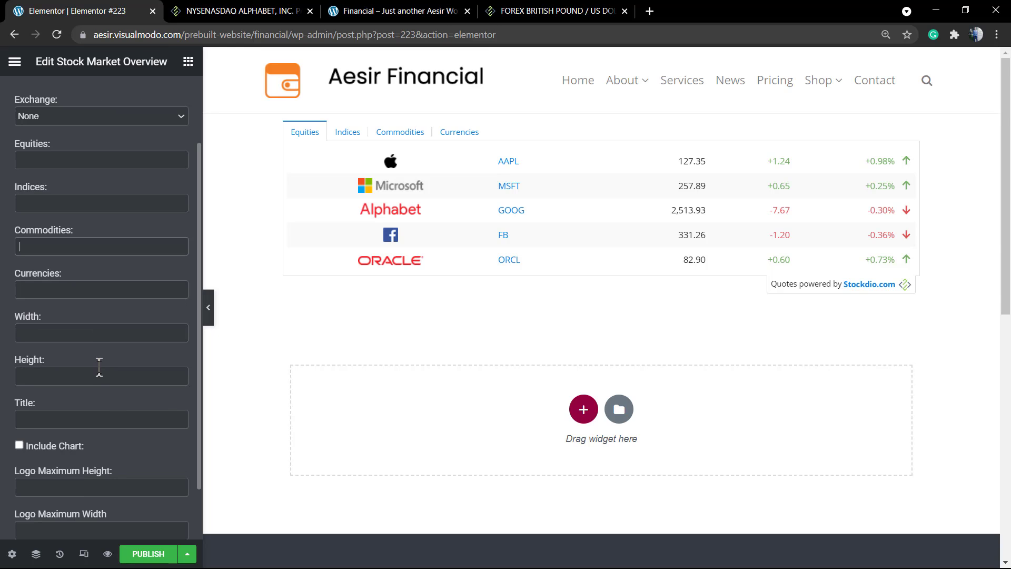
{"action": "scroll", "coordinate": [100, 416], "scroll_direction": "down", "scroll_amount": 2}
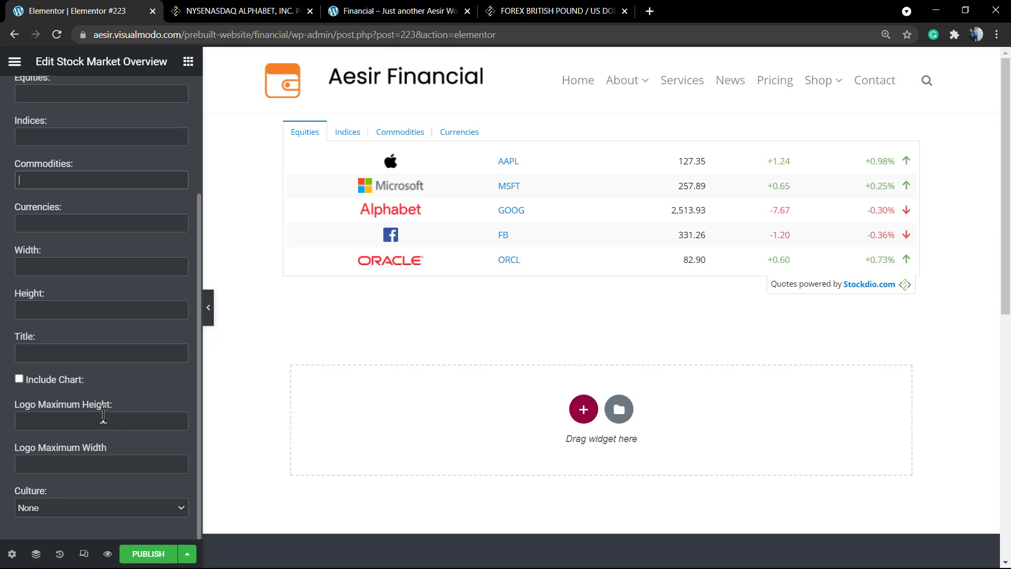
{"action": "left_click", "coordinate": [103, 504]}
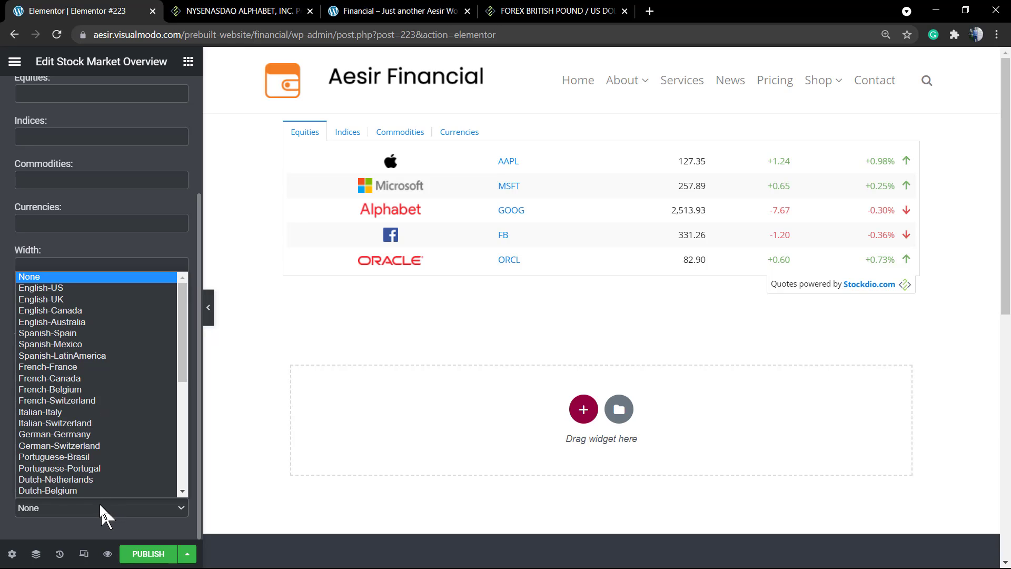
{"action": "scroll", "coordinate": [100, 421], "scroll_direction": "down", "scroll_amount": 1}
{"action": "key", "text": "Escape"}
{"action": "key", "text": "i"}
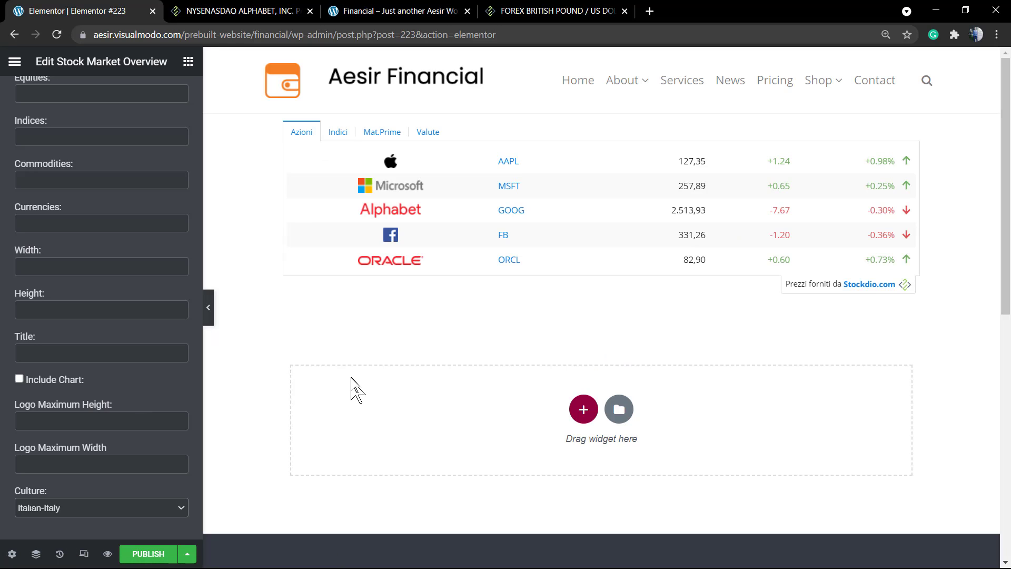
{"action": "left_click", "coordinate": [119, 503]}
{"action": "left_click", "coordinate": [93, 274]}
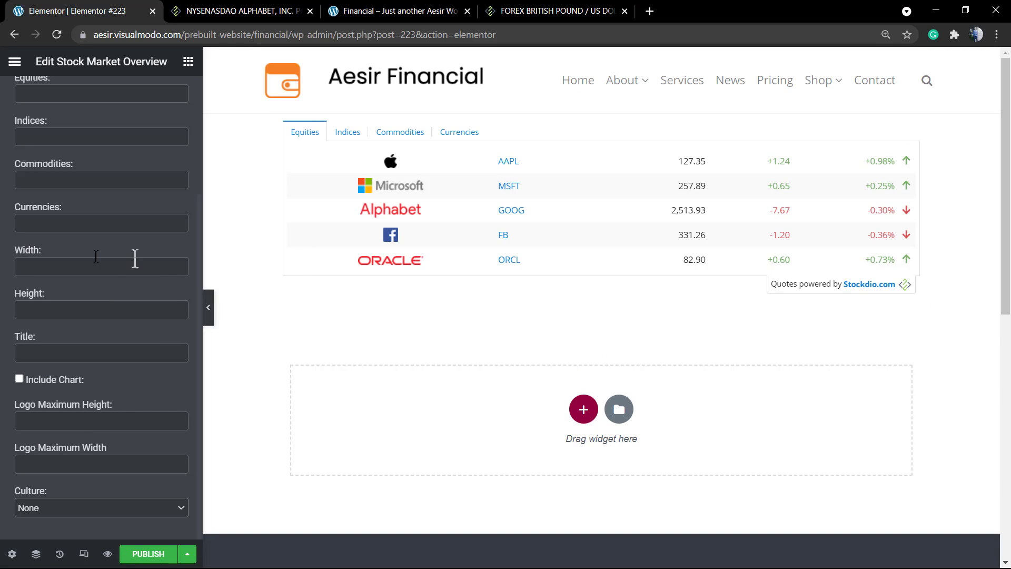
{"action": "scroll", "coordinate": [78, 253], "scroll_direction": "up", "scroll_amount": 3}
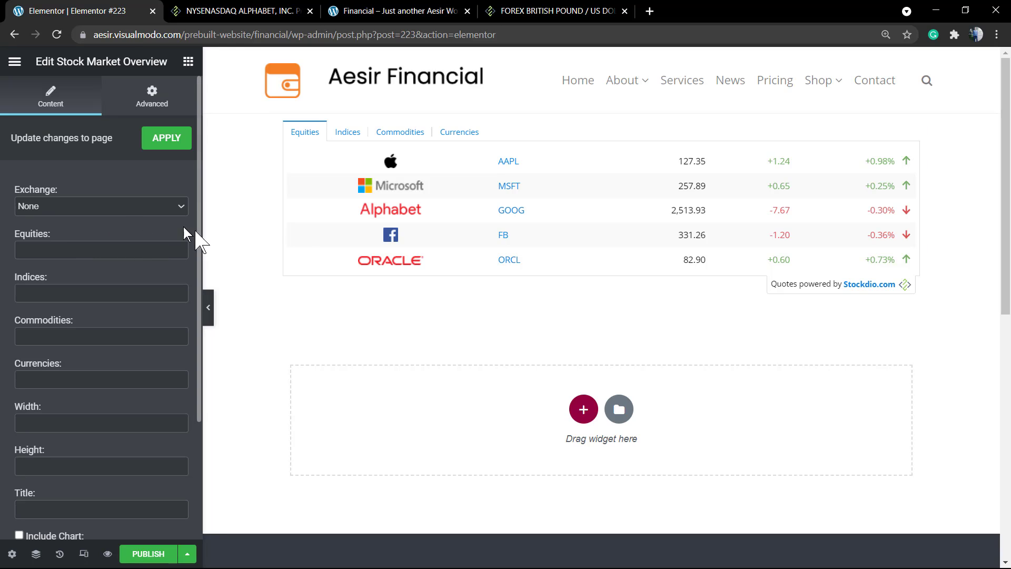
{"action": "left_click", "coordinate": [93, 199]}
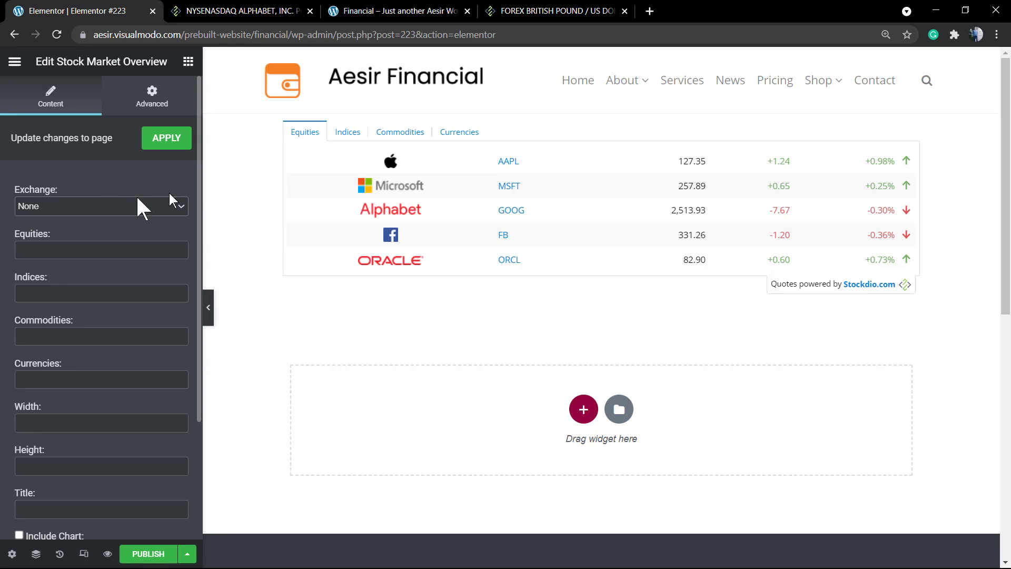